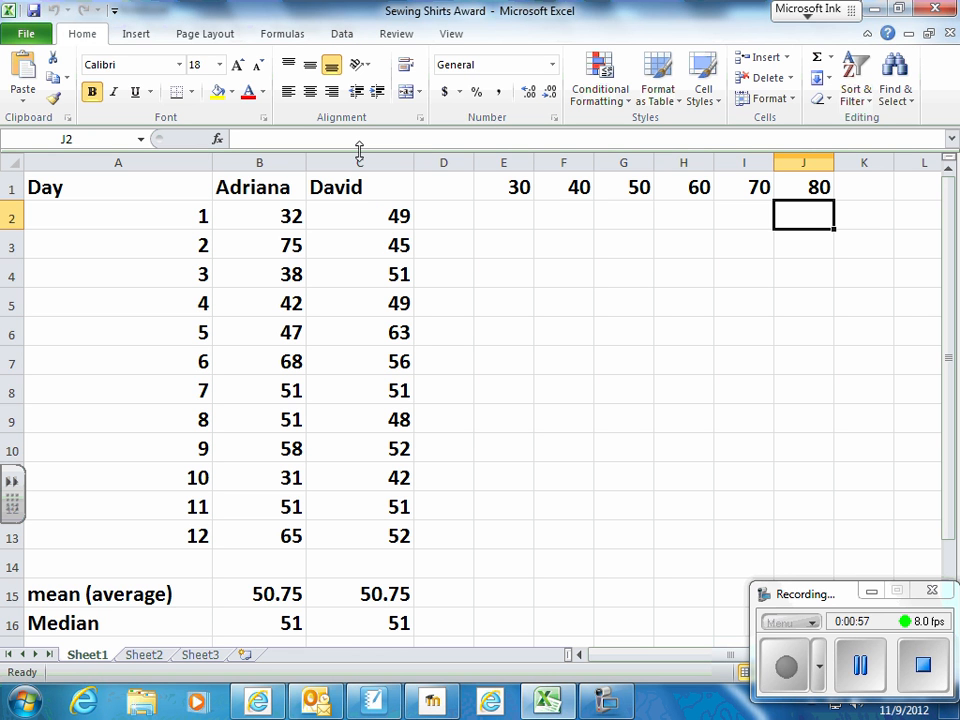
# Step: Start a Histogram data analysis using the column B shirt data with its header, B1:B13, as the input range
pyautogui.click(340, 37)
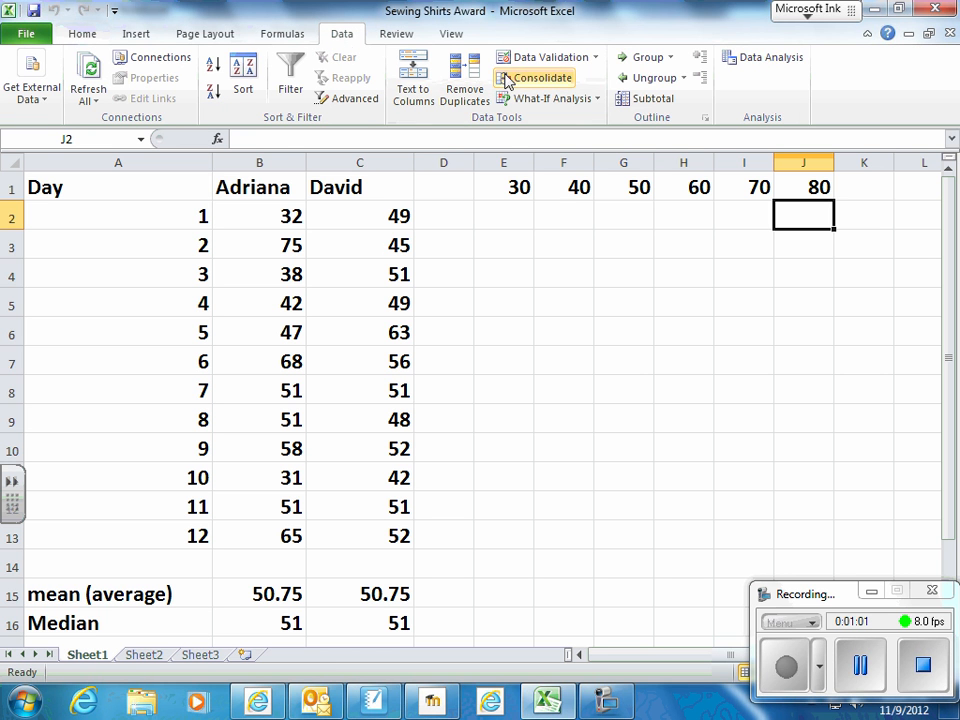
pyautogui.click(735, 66)
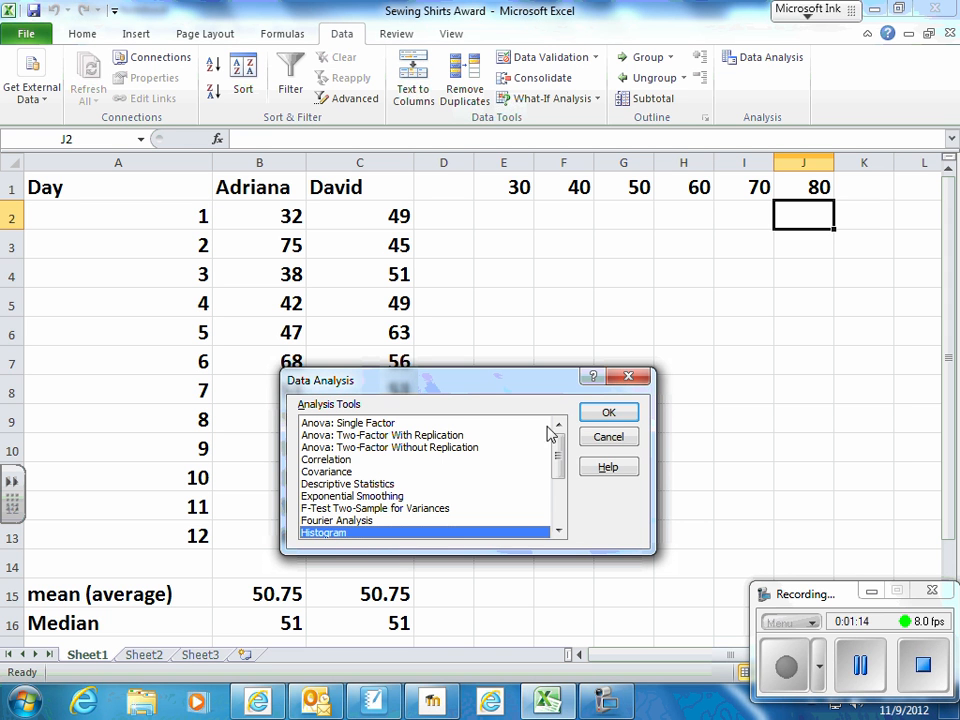
pyautogui.click(607, 413)
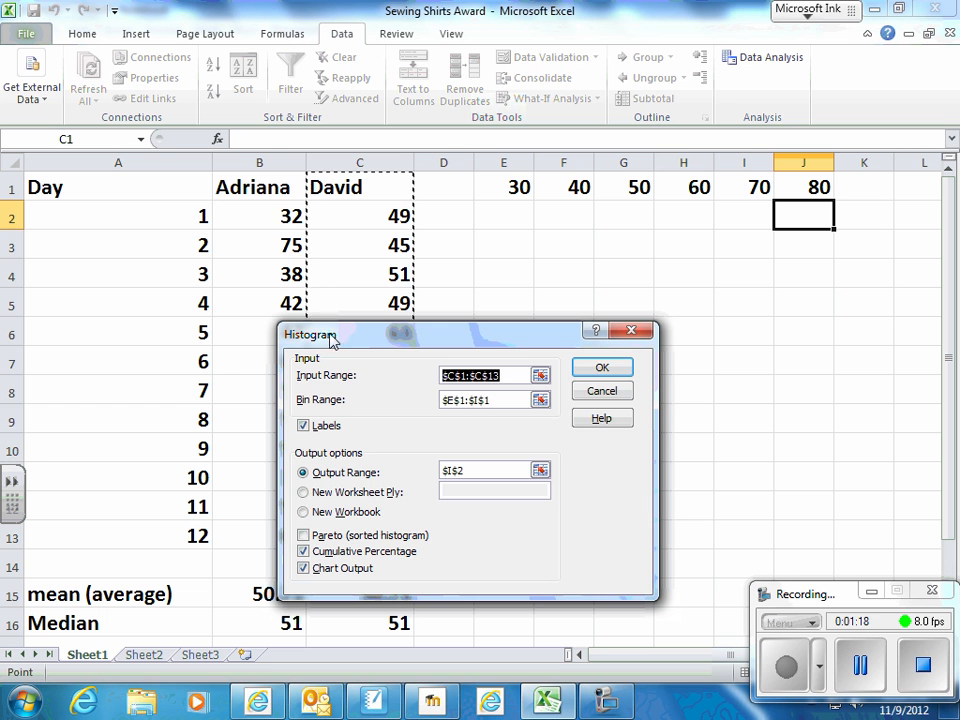
pyautogui.moveTo(259, 182); pyautogui.dragTo(266, 532)
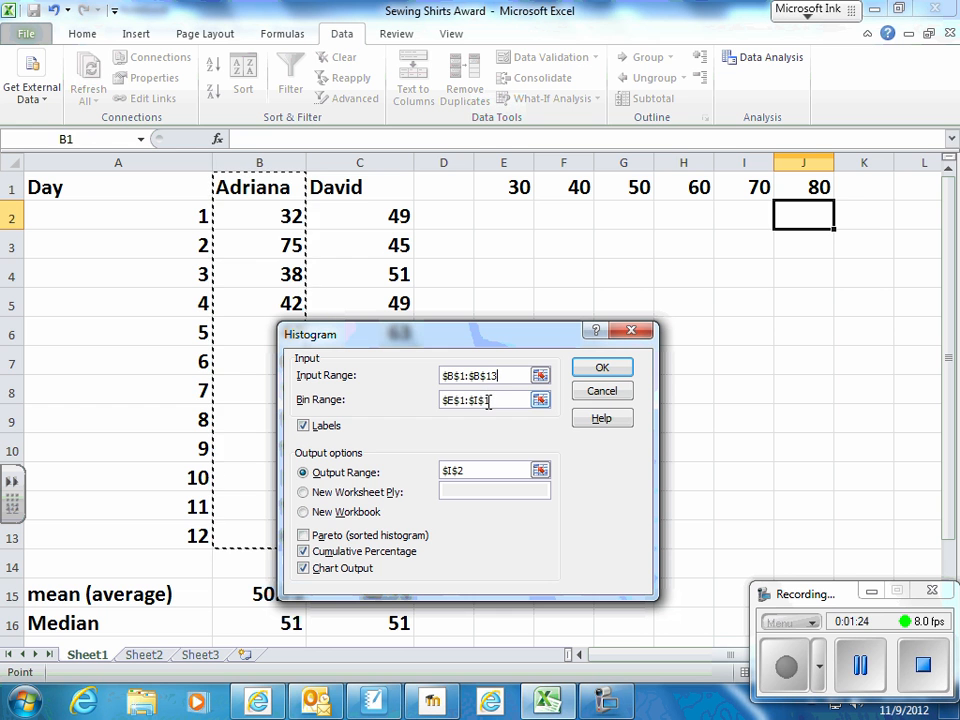
# Step: Replace the histogram's bin range with the row 1 values in E1:J1
pyautogui.click(492, 400)
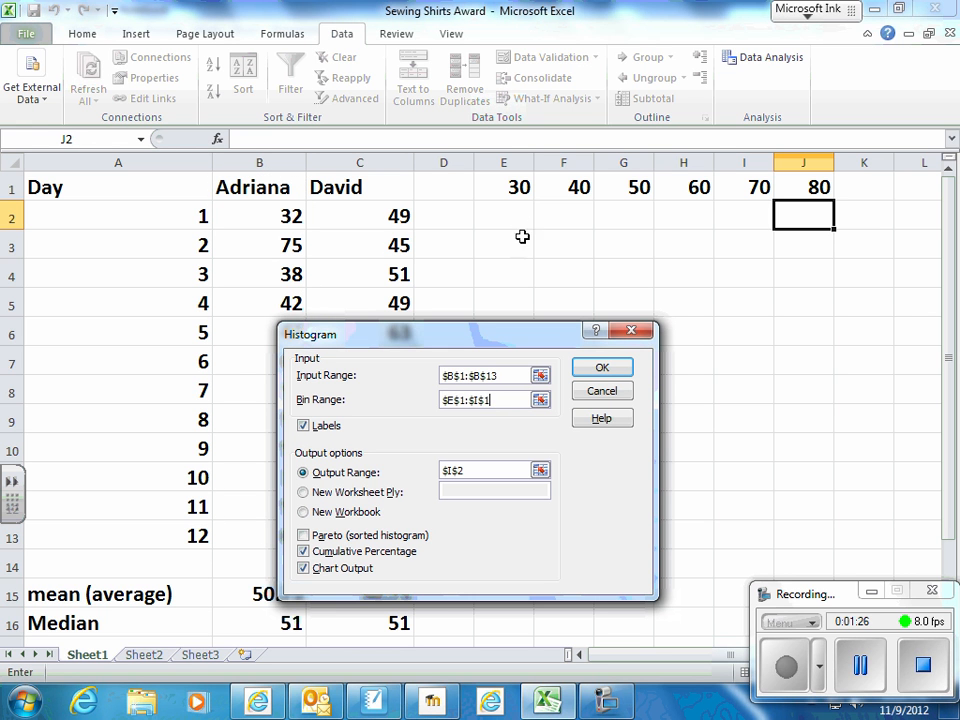
pyautogui.click(524, 187)
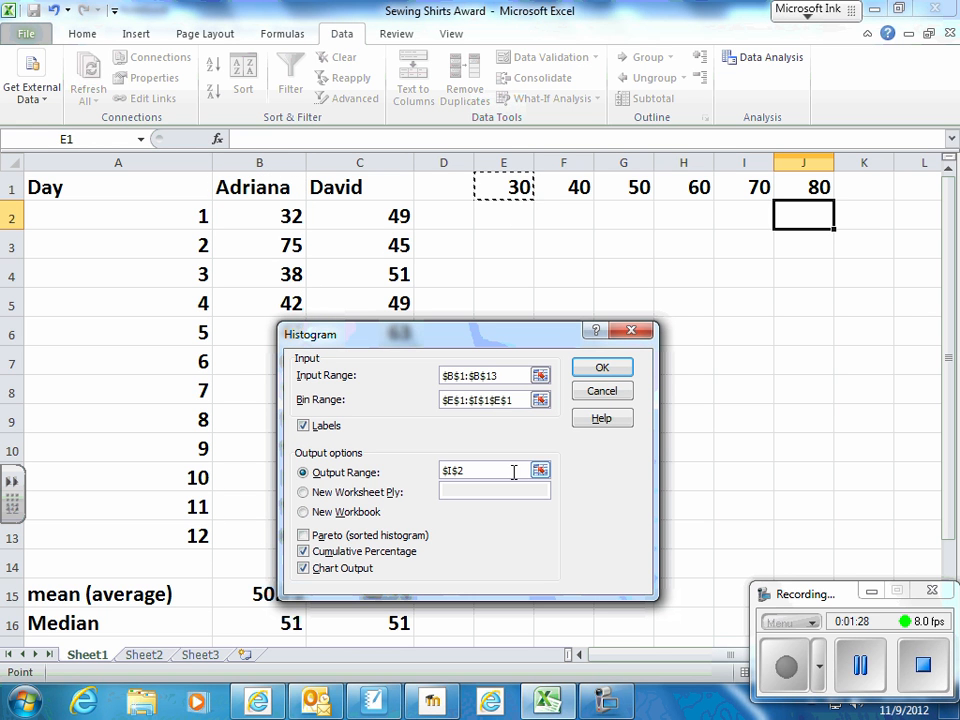
pyautogui.click(441, 410)
pyautogui.moveTo(515, 400); pyautogui.dragTo(437, 400)
pyautogui.press('BackSpace')
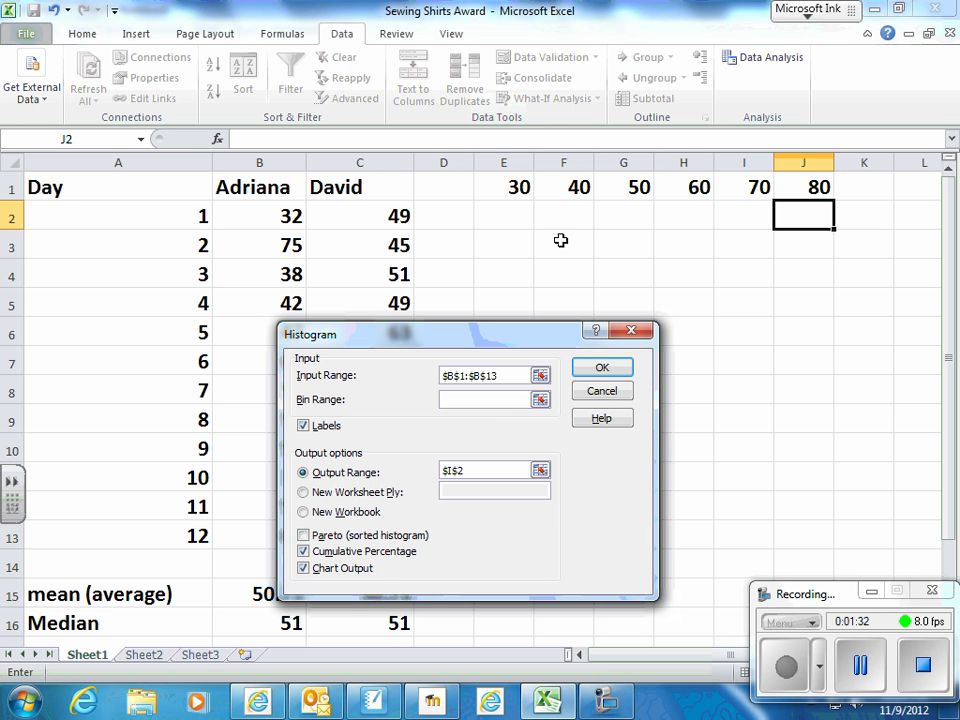
pyautogui.moveTo(527, 187); pyautogui.dragTo(790, 180)
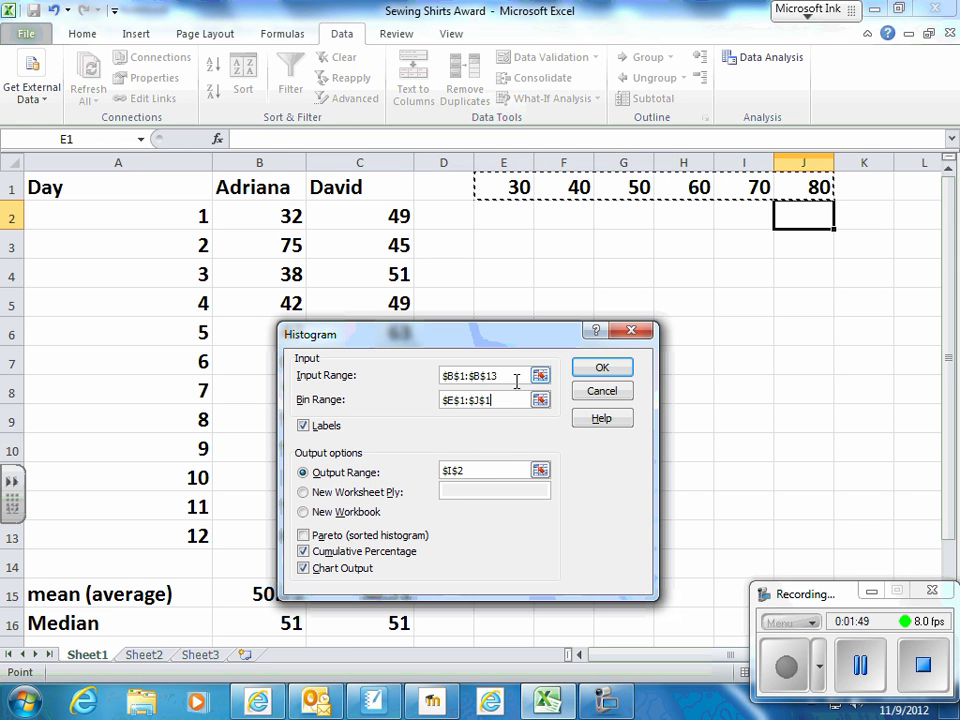
# Step: Set the output range to cell E3 and generate the histogram's frequency table and chart
pyautogui.click(478, 468)
pyautogui.moveTo(465, 470); pyautogui.dragTo(440, 470)
pyautogui.press('BackSpace')
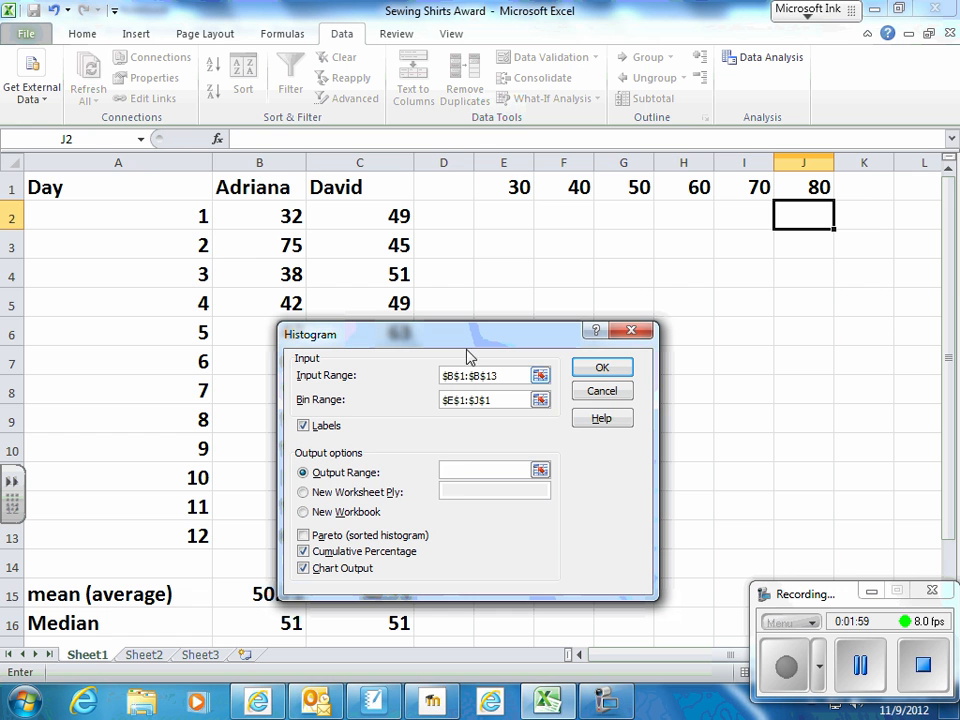
pyautogui.click(495, 240)
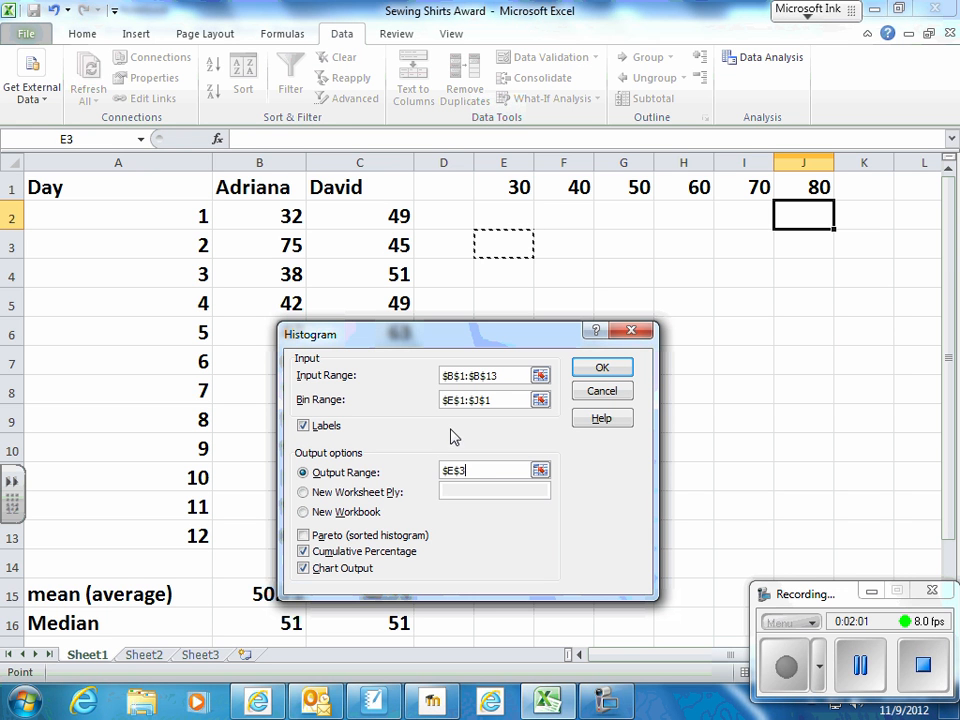
pyautogui.click(303, 569)
pyautogui.click(603, 368)
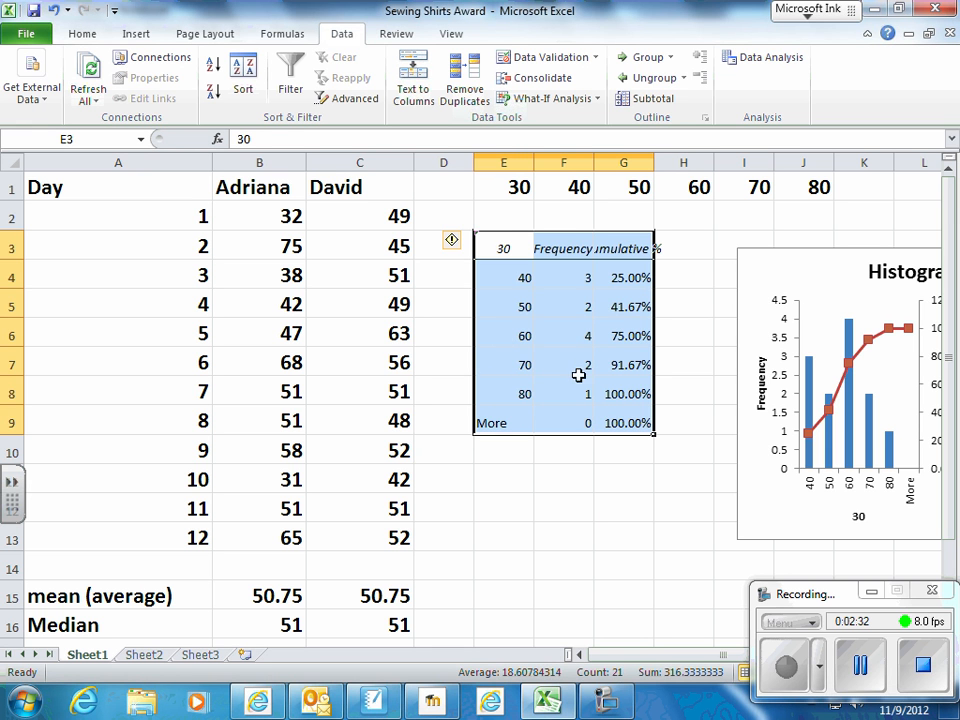
# Step: Label the new frequency table in cell F2 with the worker's name from the column B header, in lowercase
pyautogui.click(578, 222)
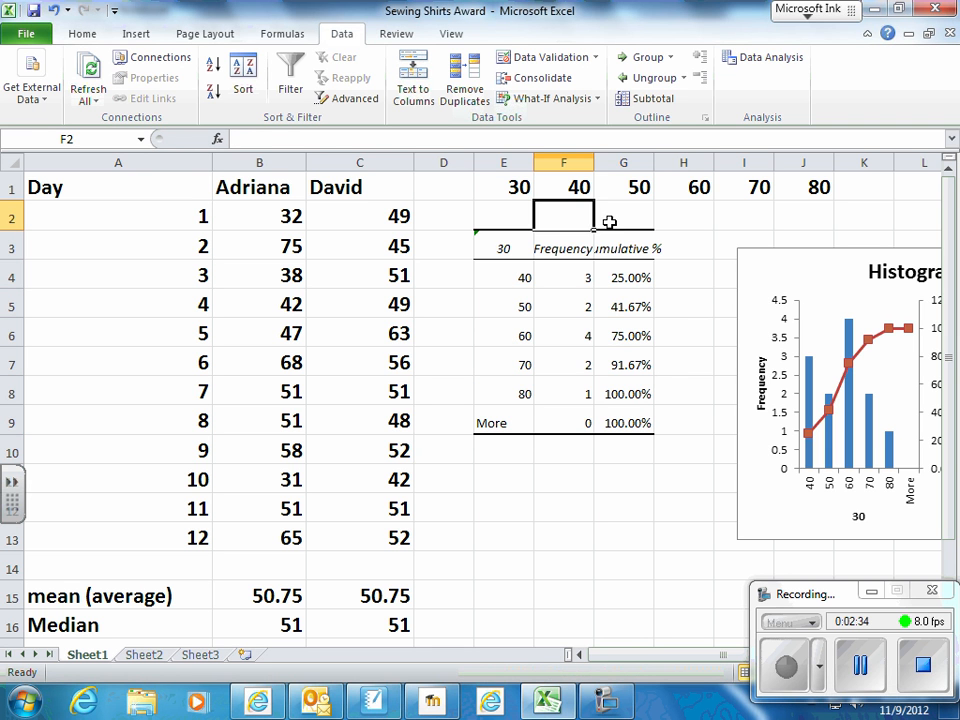
pyautogui.click(616, 223)
pyautogui.click(558, 223)
pyautogui.write('sv')
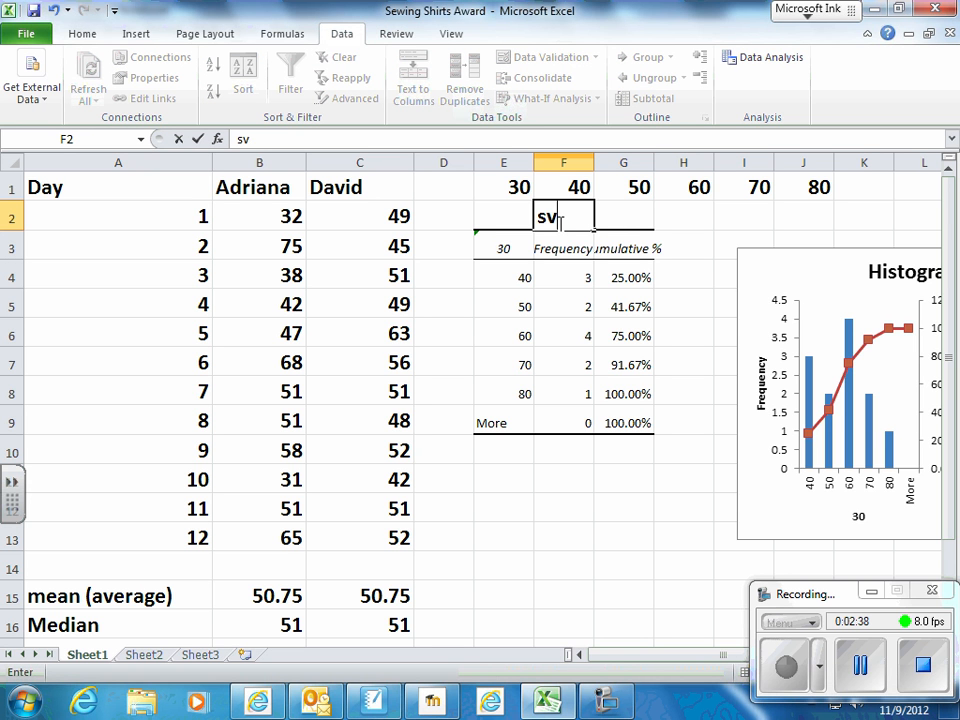
pyautogui.press('BackSpace')
pyautogui.press('BackSpace')
pyautogui.write('a')
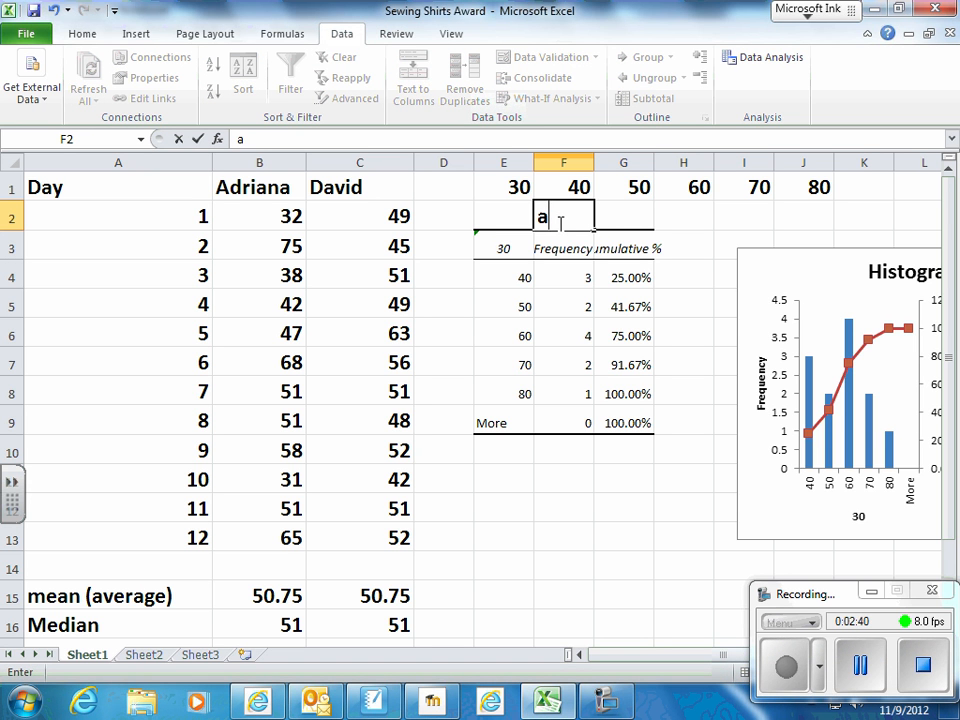
pyautogui.write('driana')
pyautogui.press('Return')
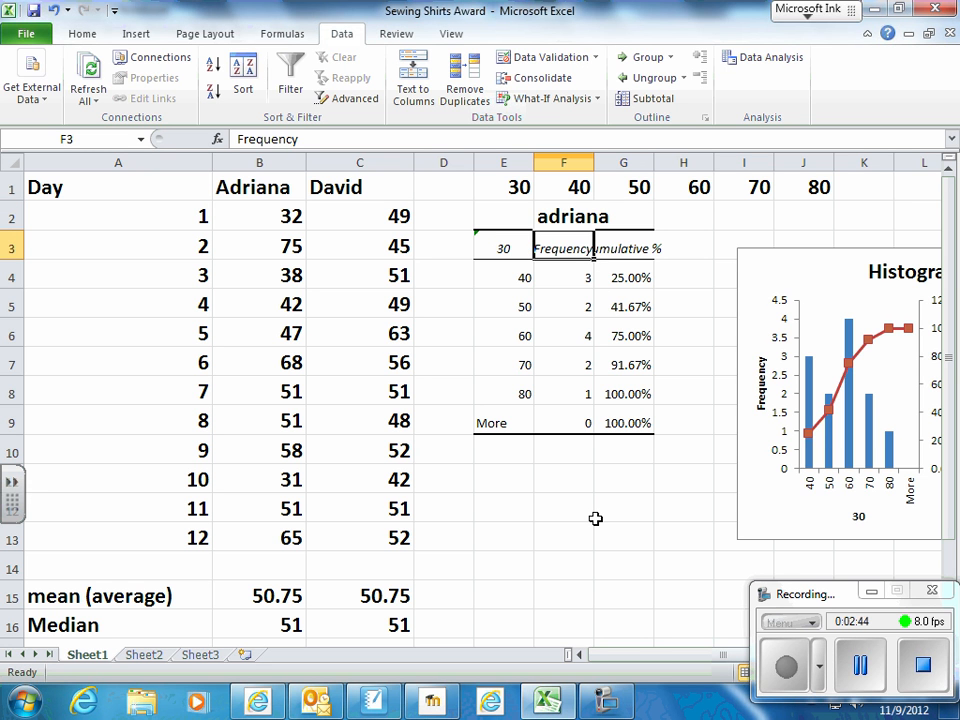
# Step: Move the histogram chart up against the frequency table and examine its bars and cumulative percentage line
pyautogui.moveTo(842, 270); pyautogui.dragTo(767, 234)
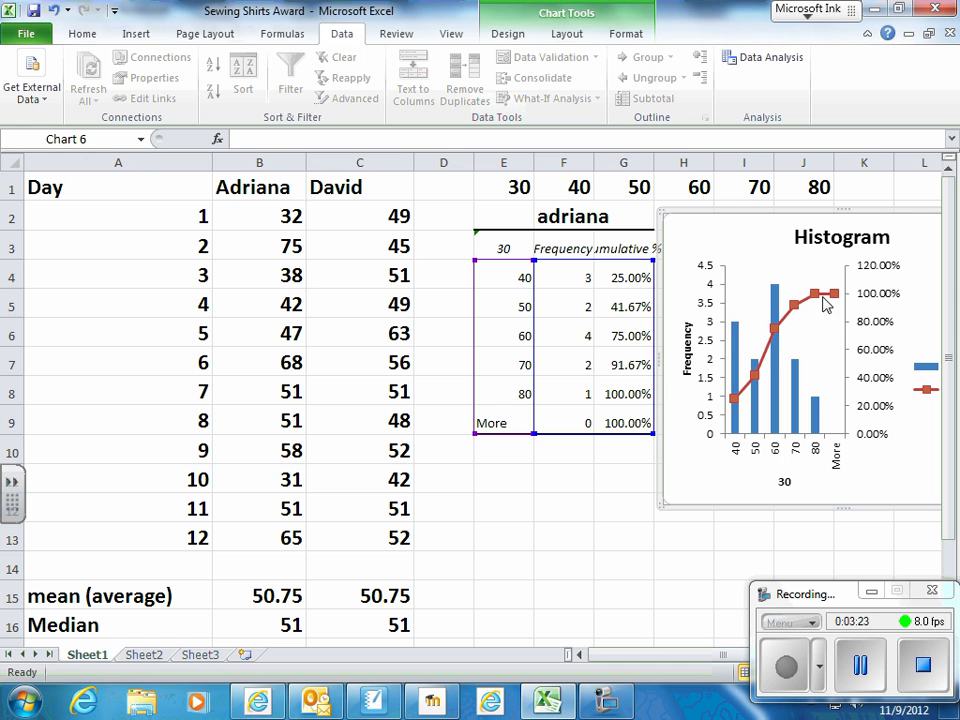
pyautogui.moveTo(836, 293)
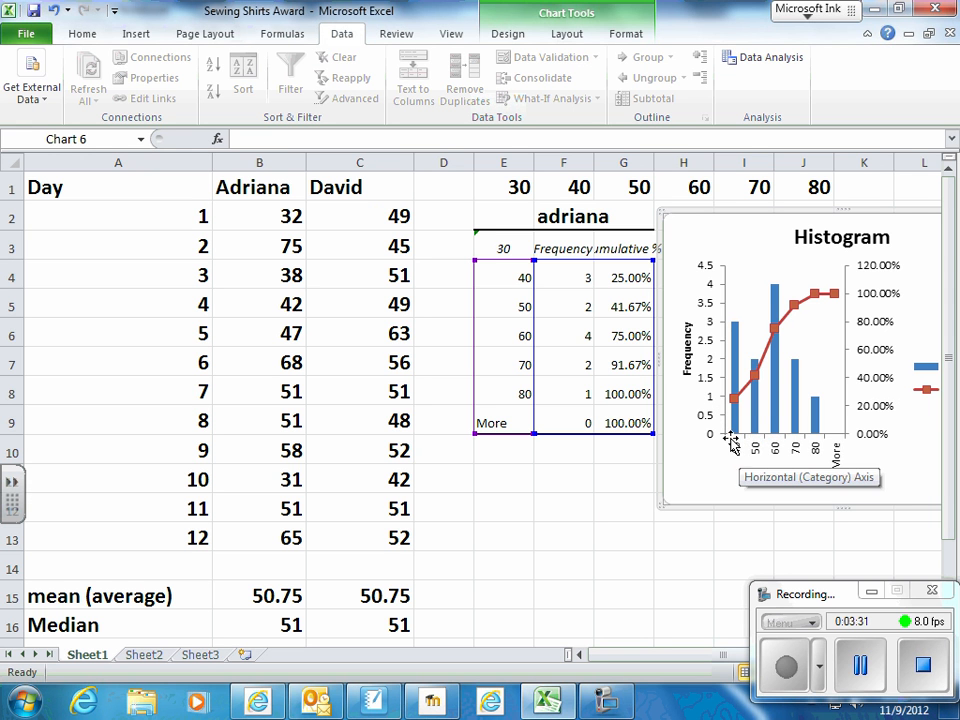
pyautogui.moveTo(735, 404)
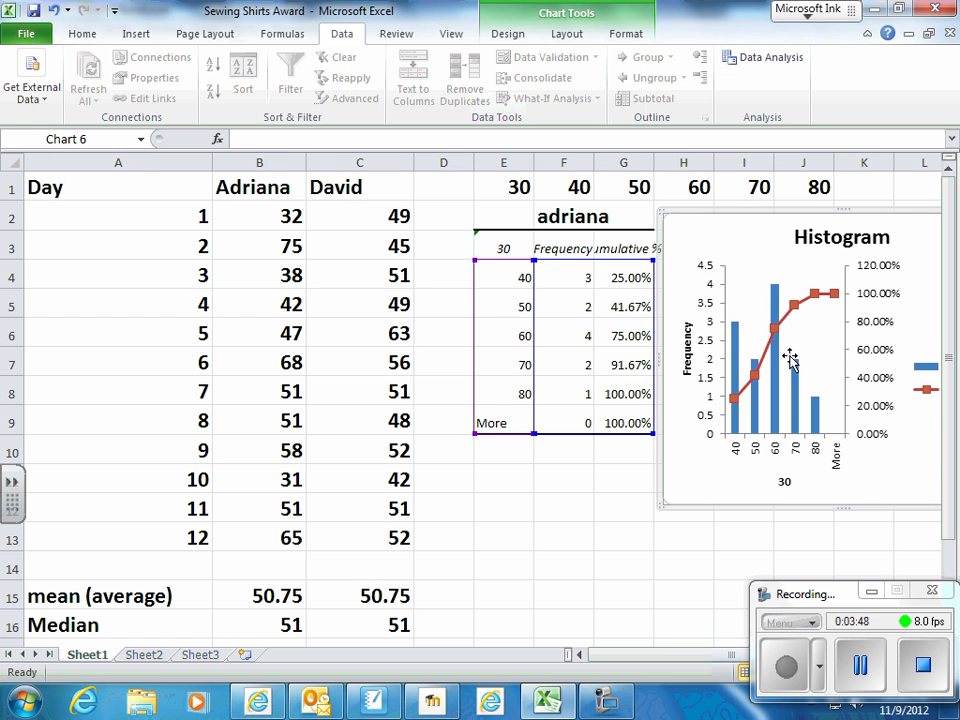
pyautogui.moveTo(822, 418)
# Step: Start another Histogram analysis with the column C data including its header, C1:C13, as the input range
pyautogui.click(745, 58)
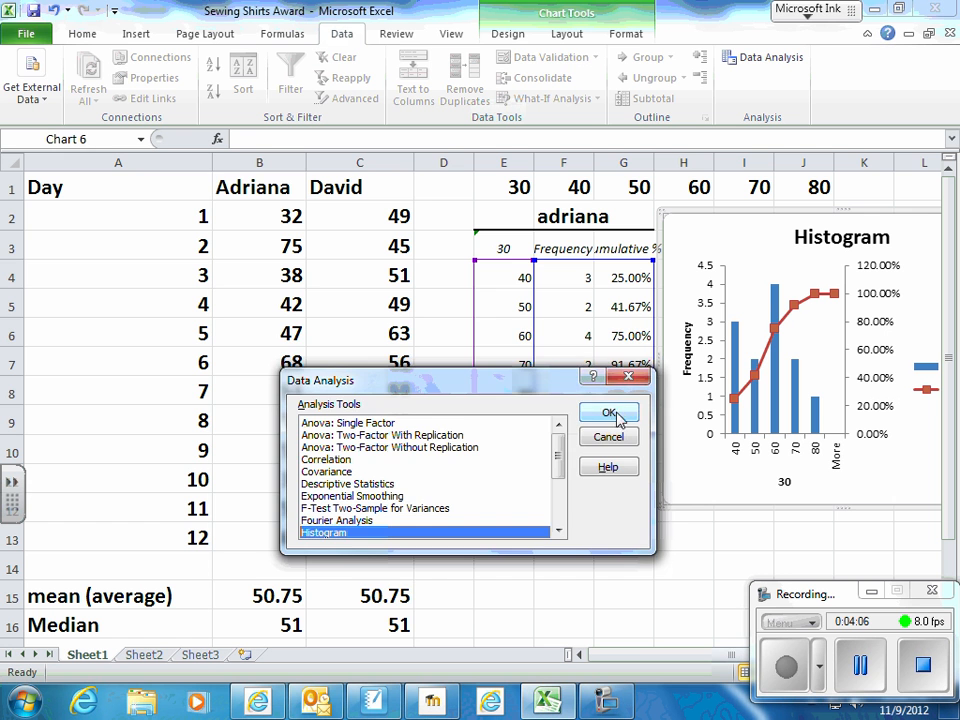
pyautogui.click(609, 412)
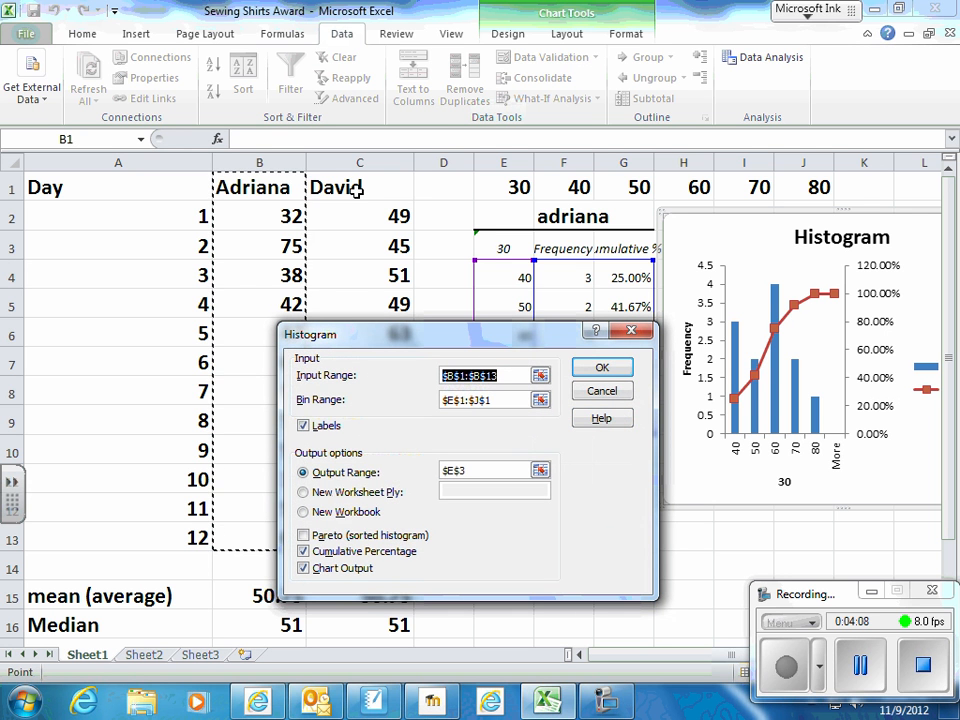
pyautogui.moveTo(350, 187); pyautogui.dragTo(375, 525)
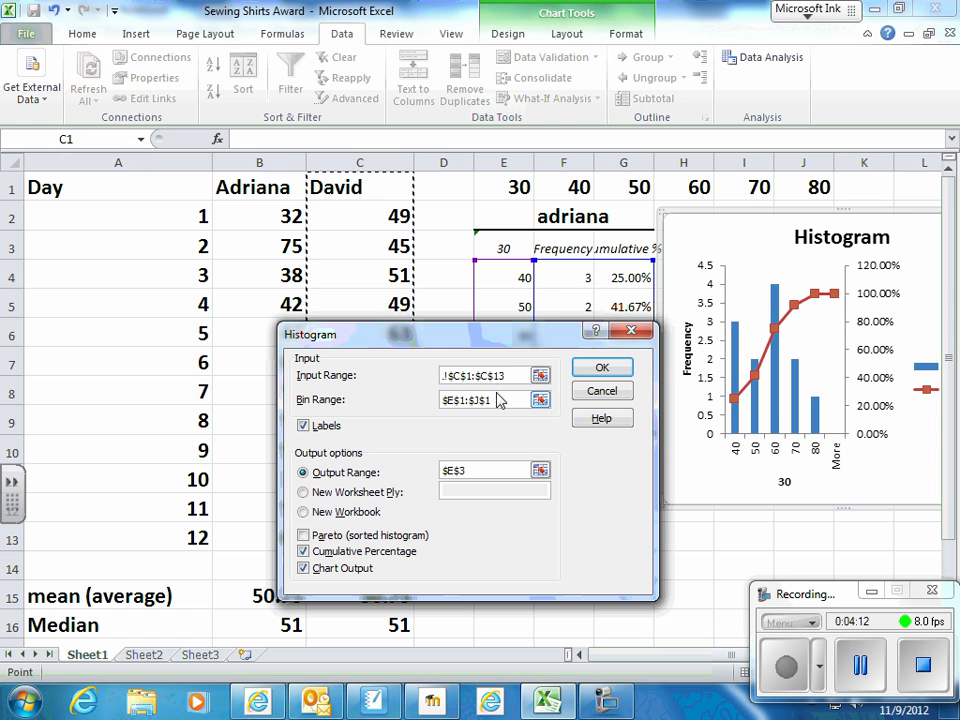
pyautogui.moveTo(514, 373); pyautogui.dragTo(435, 376)
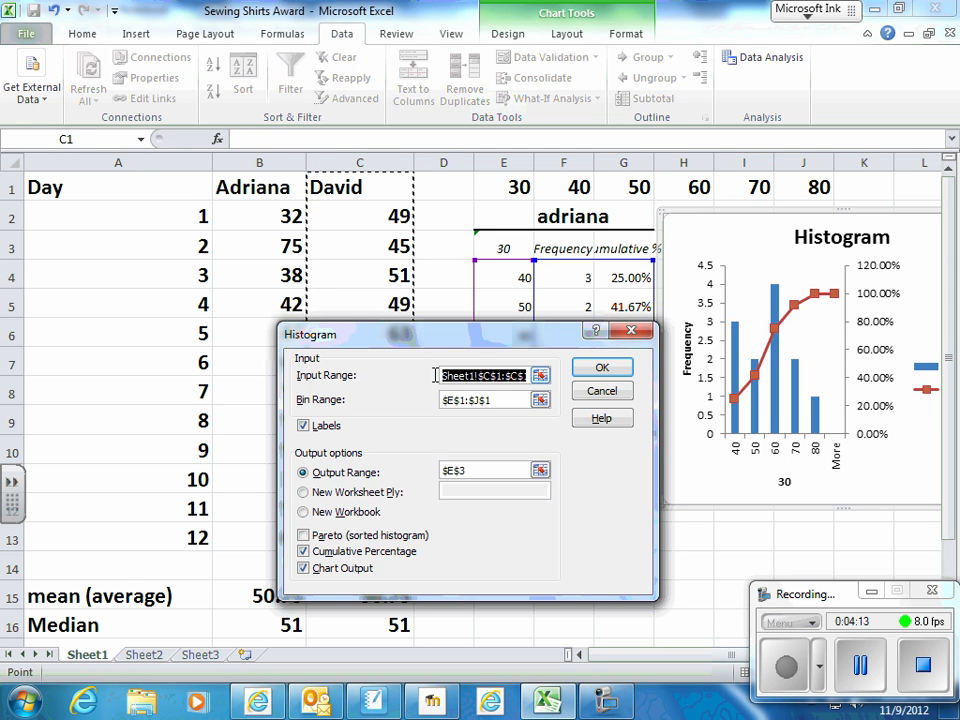
pyautogui.press('Delete')
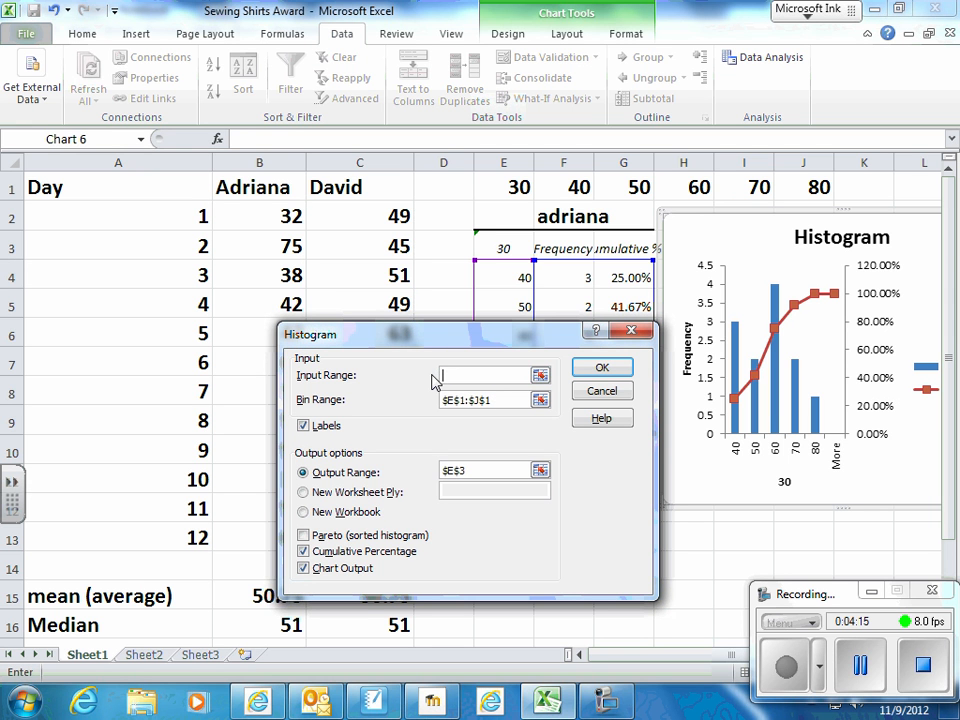
pyautogui.moveTo(392, 192); pyautogui.dragTo(386, 537)
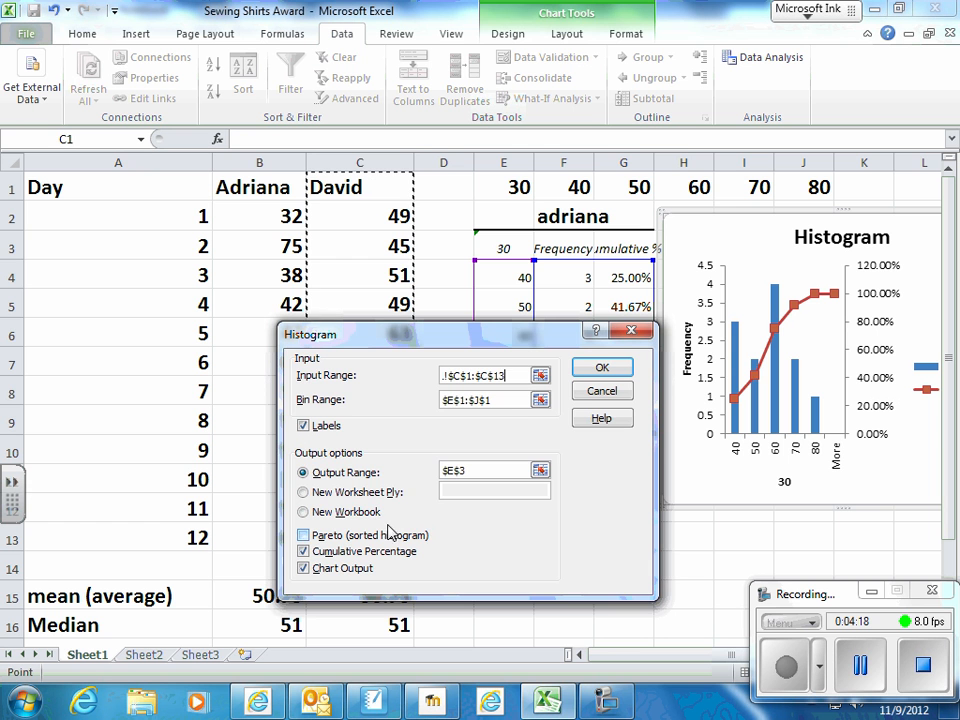
# Step: Keep E1:J1 as the bins, set the output range to cell E11, and generate the second histogram
pyautogui.click(501, 397)
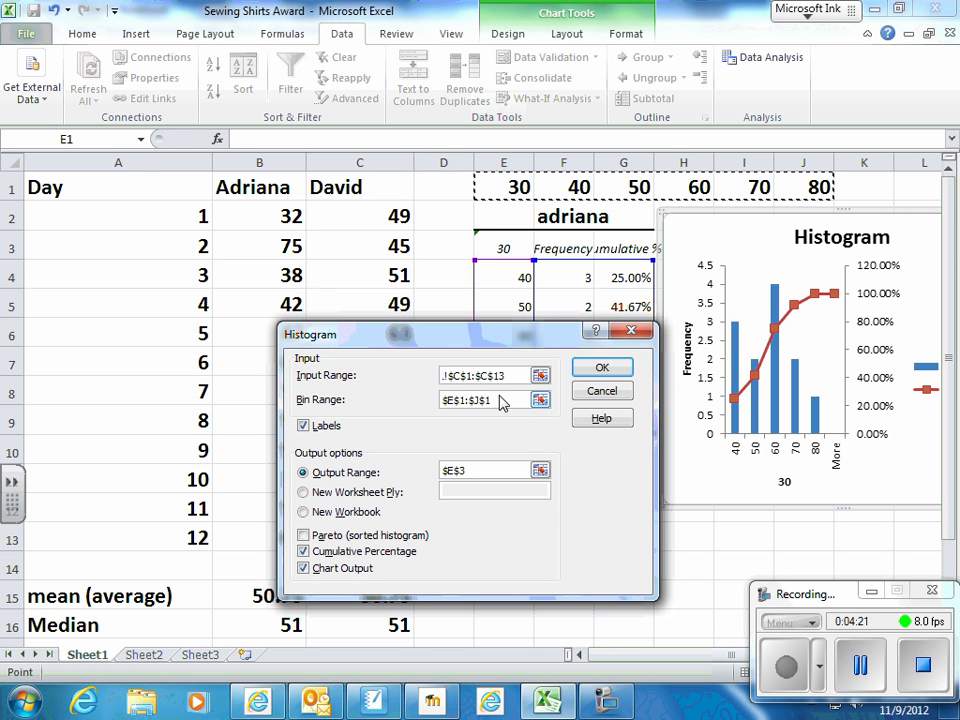
pyautogui.click(498, 400)
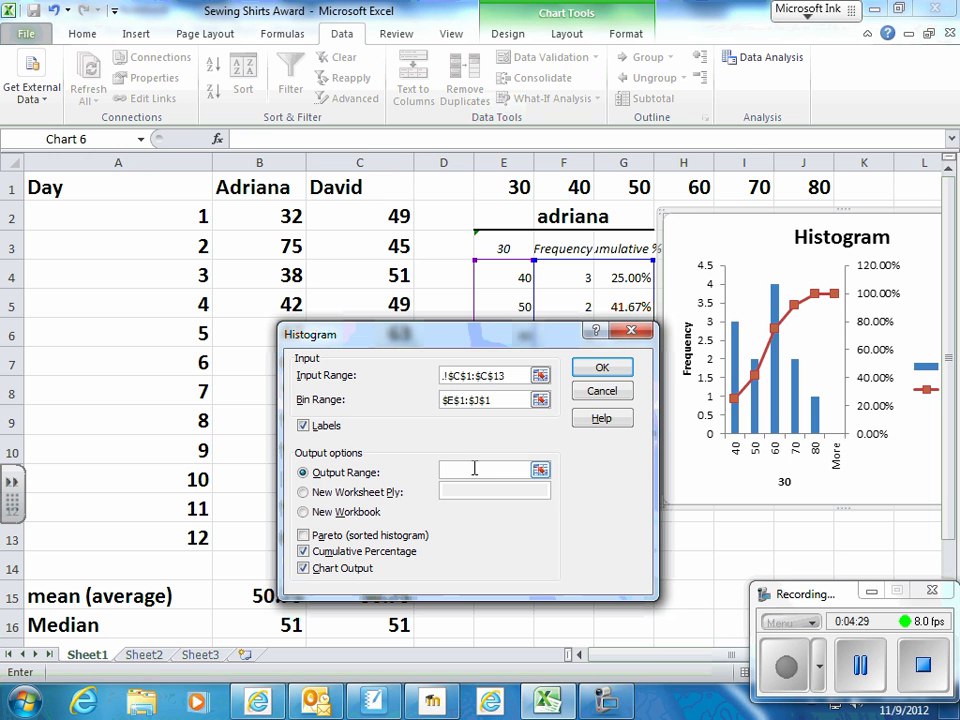
pyautogui.click(475, 469)
pyautogui.moveTo(420, 334); pyautogui.dragTo(180, 292)
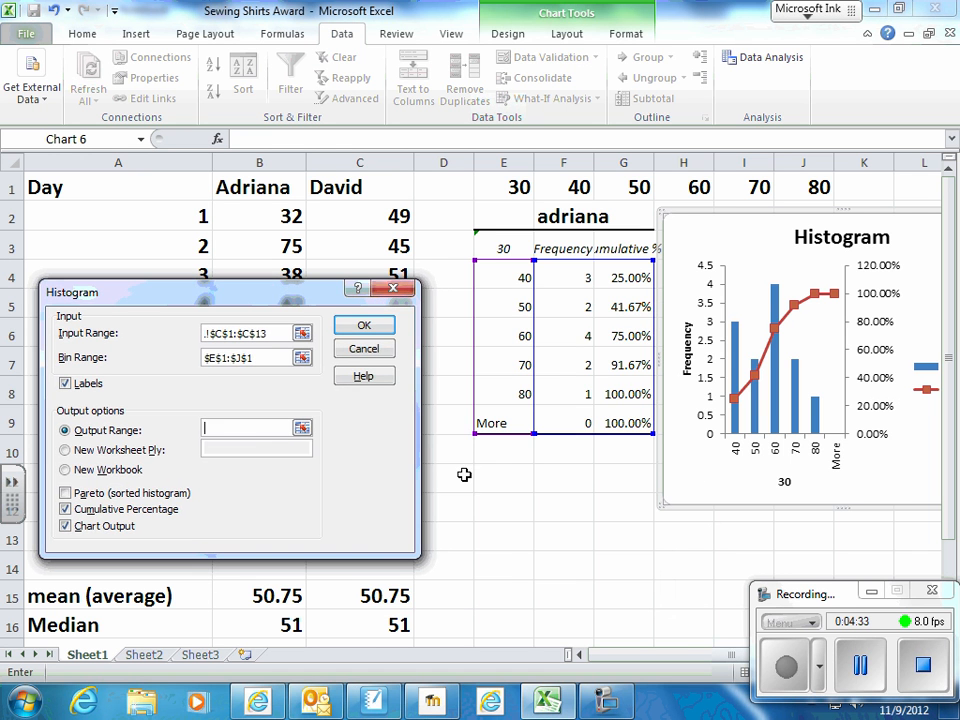
pyautogui.click(491, 484)
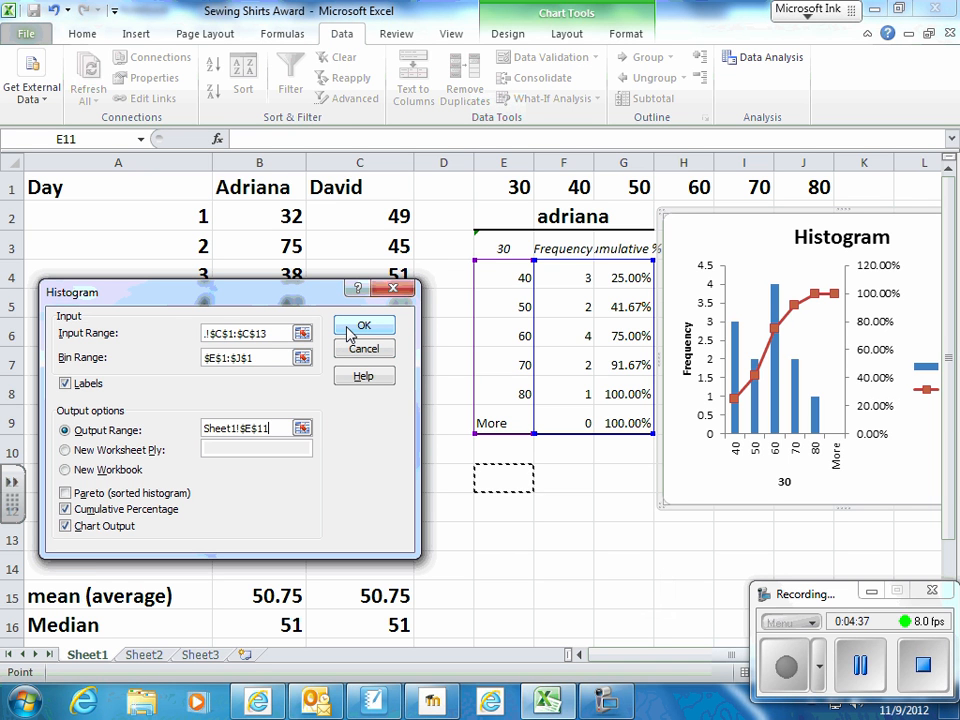
pyautogui.press('BackSpace')
pyautogui.press('BackSpace')
pyautogui.press('BackSpace')
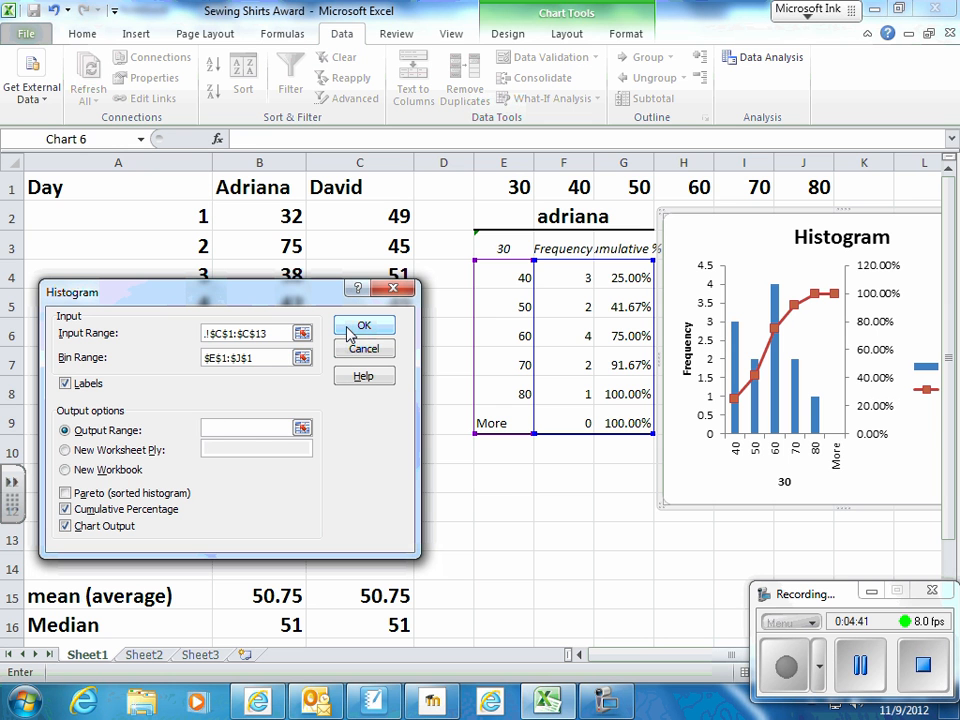
pyautogui.click(503, 478)
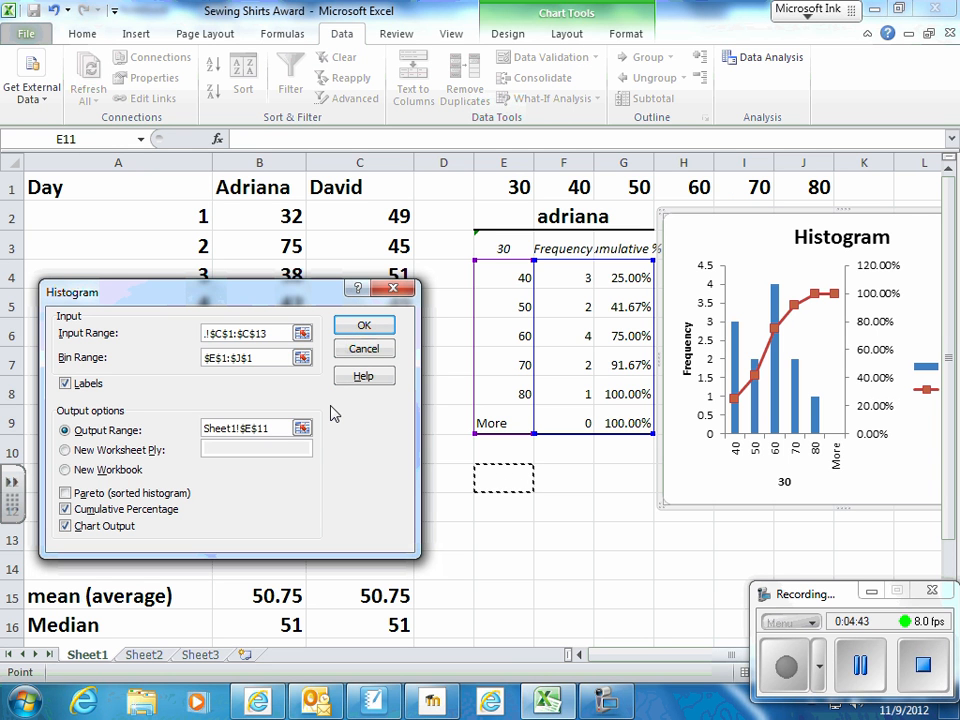
pyautogui.click(366, 326)
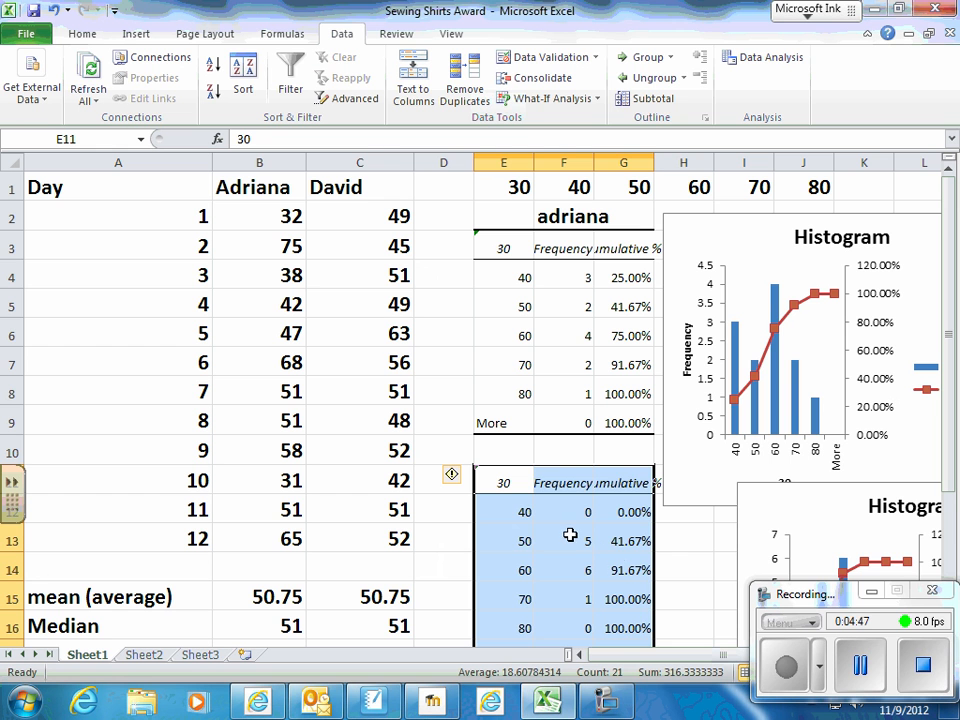
# Step: Stack the two histogram charts directly beside their frequency tables, with the column C chart below the column B chart
pyautogui.moveTo(806, 527); pyautogui.dragTo(741, 544)
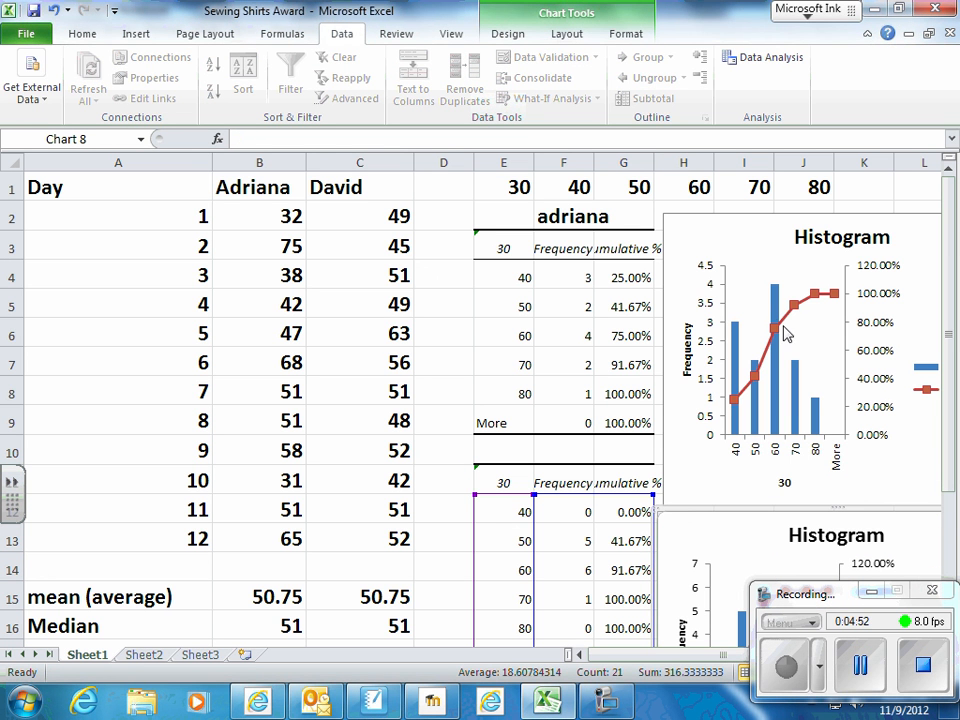
pyautogui.moveTo(744, 231); pyautogui.dragTo(738, 214)
pyautogui.moveTo(739, 545); pyautogui.dragTo(741, 484)
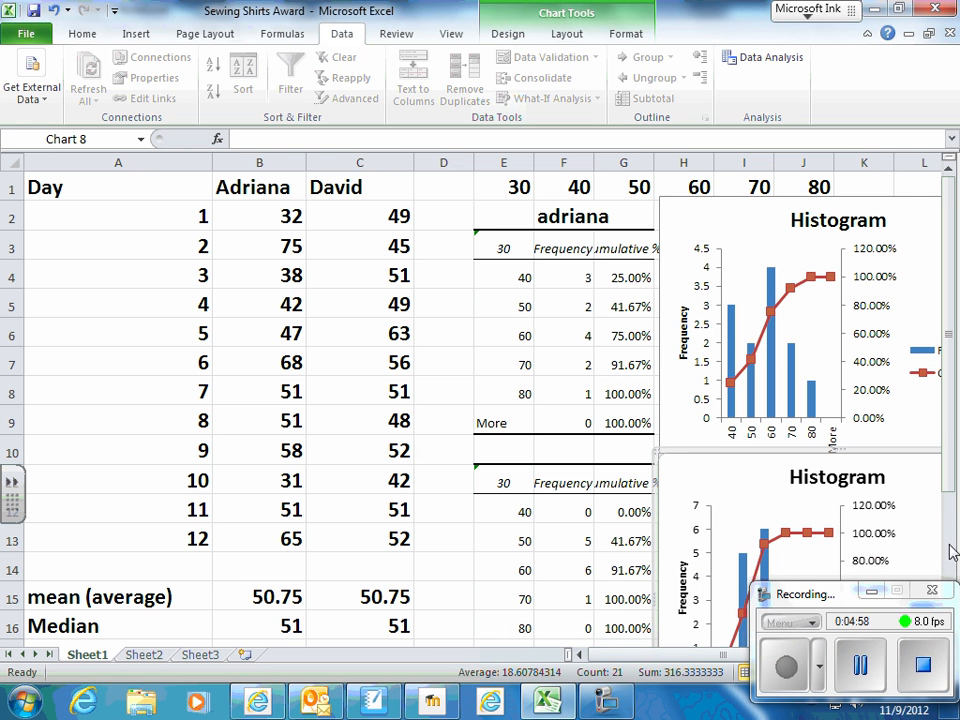
# Step: Label the second frequency table in cell F10 with the worker's name from the column C header
pyautogui.moveTo(953, 424); pyautogui.dragTo(951, 497)
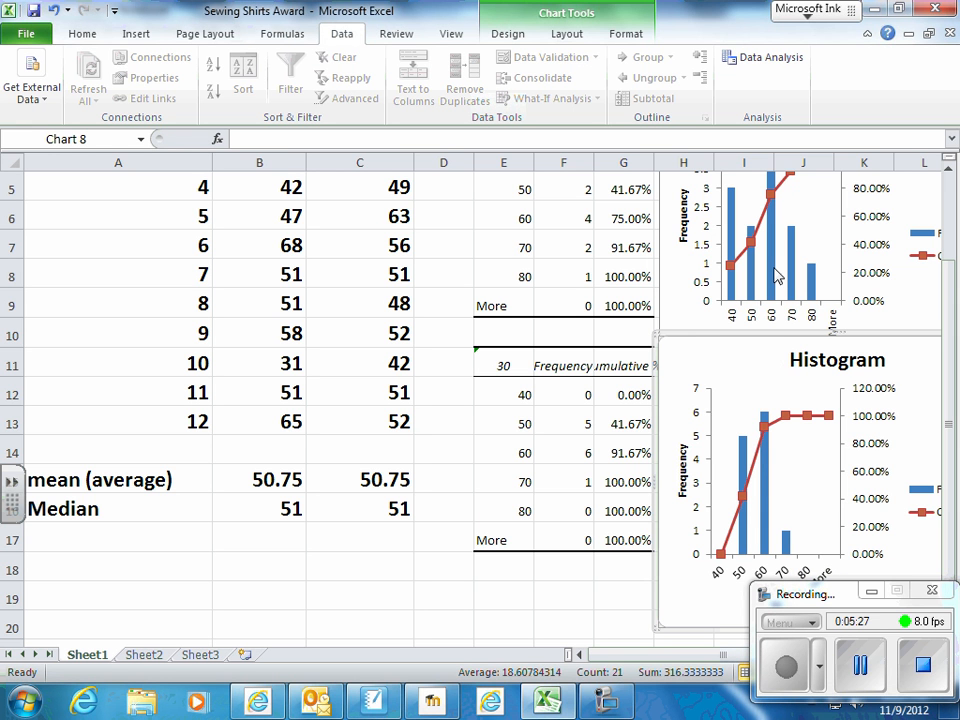
pyautogui.click(579, 339)
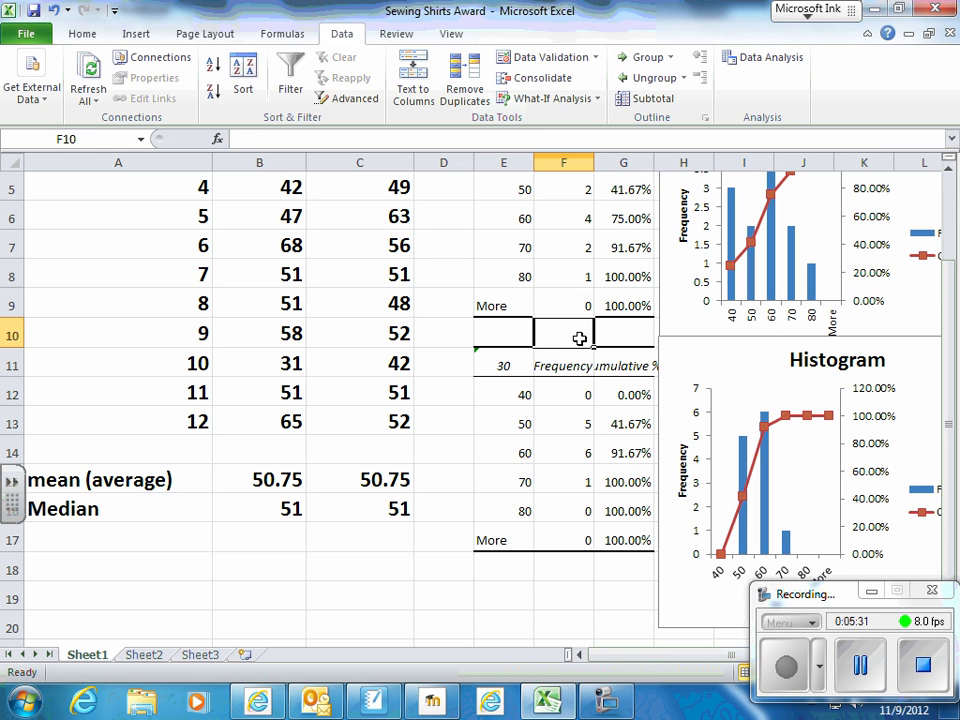
pyautogui.write('David')
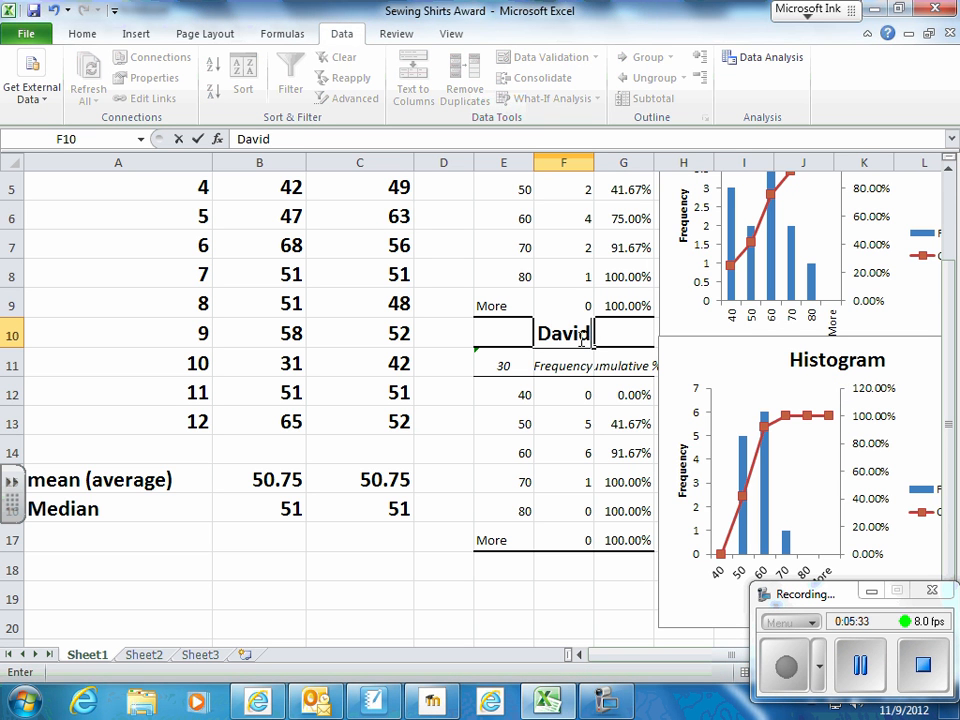
pyautogui.press('Return')
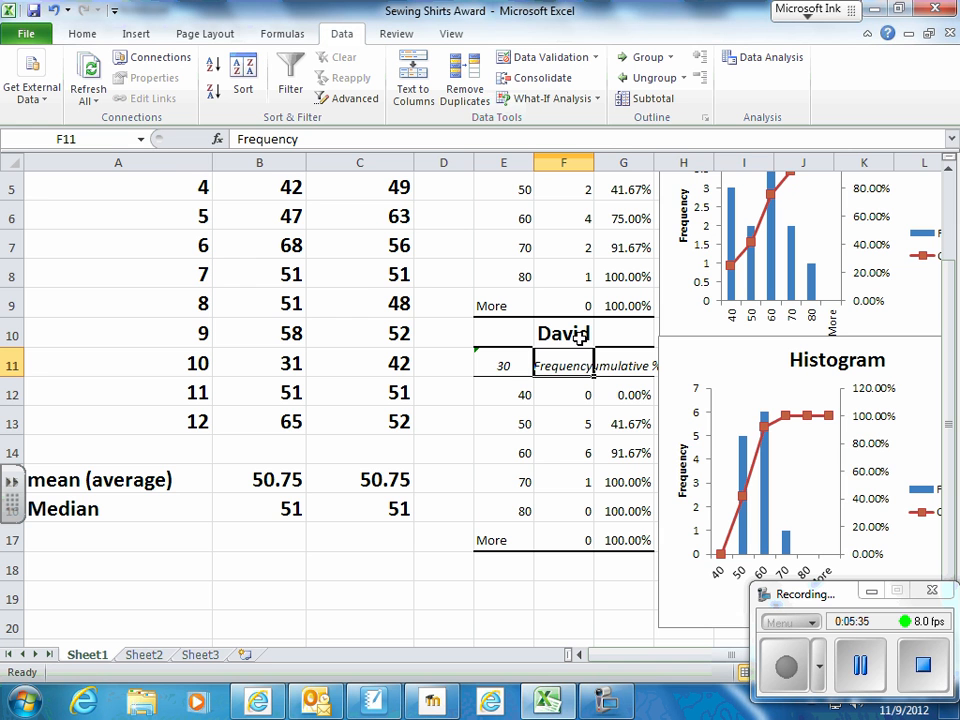